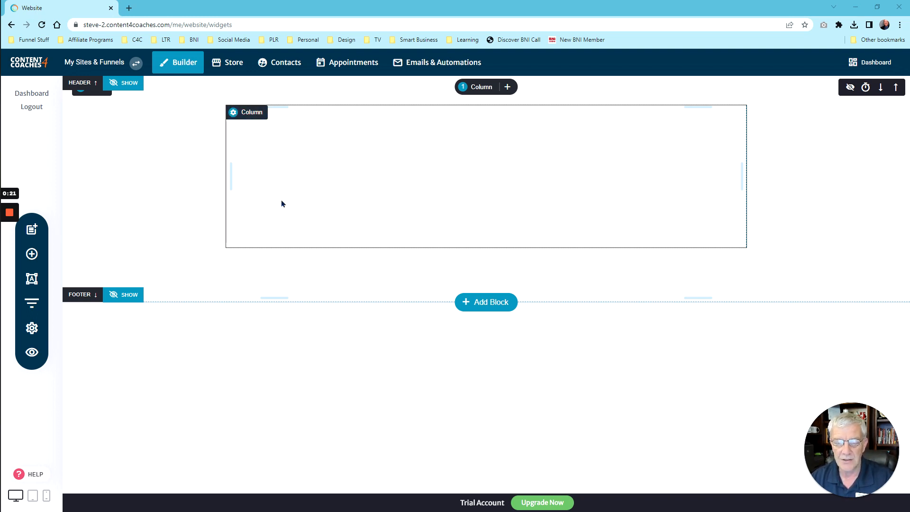
Step: Add an Icon widget to the empty column of the block
{"action": "left_click", "coordinate": [42, 256]}
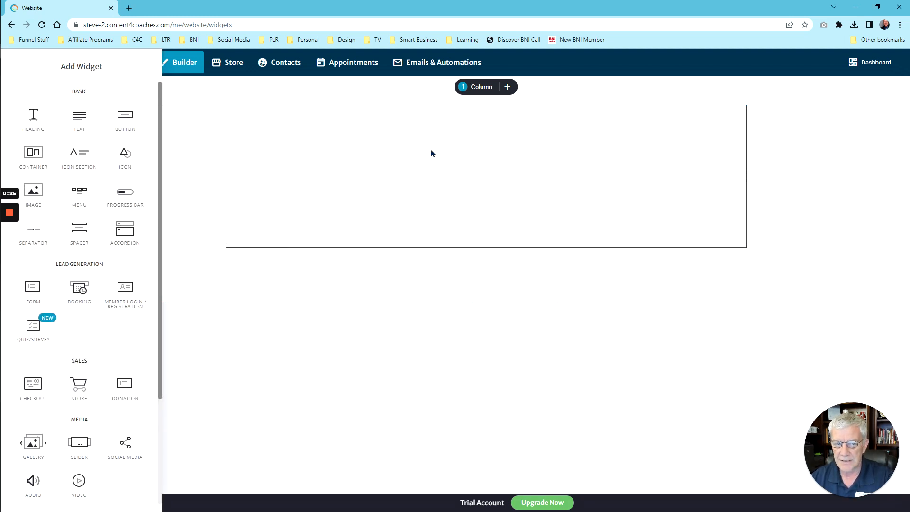
{"action": "left_click_drag", "start_coordinate": [113, 164], "coordinate": [474, 130]}
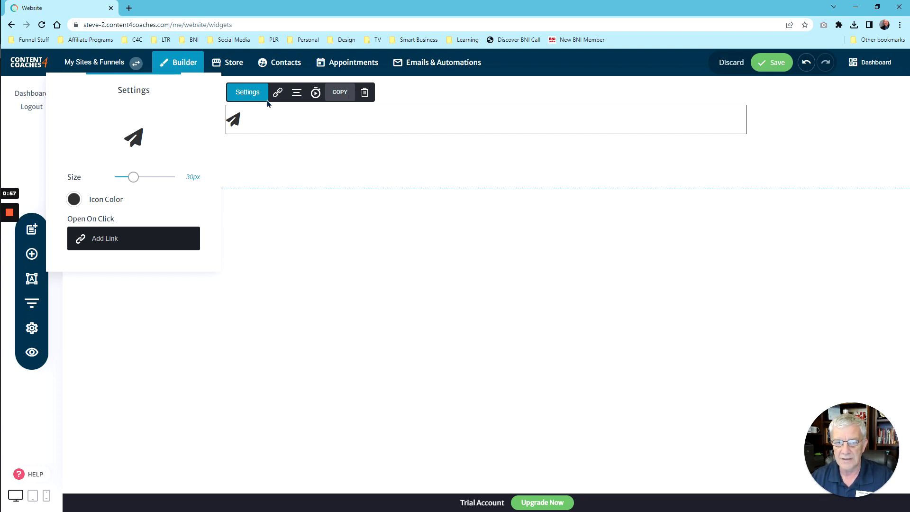
Step: Open the icon picker for the paper plane icon and browse through the available icons
{"action": "left_click", "coordinate": [132, 145]}
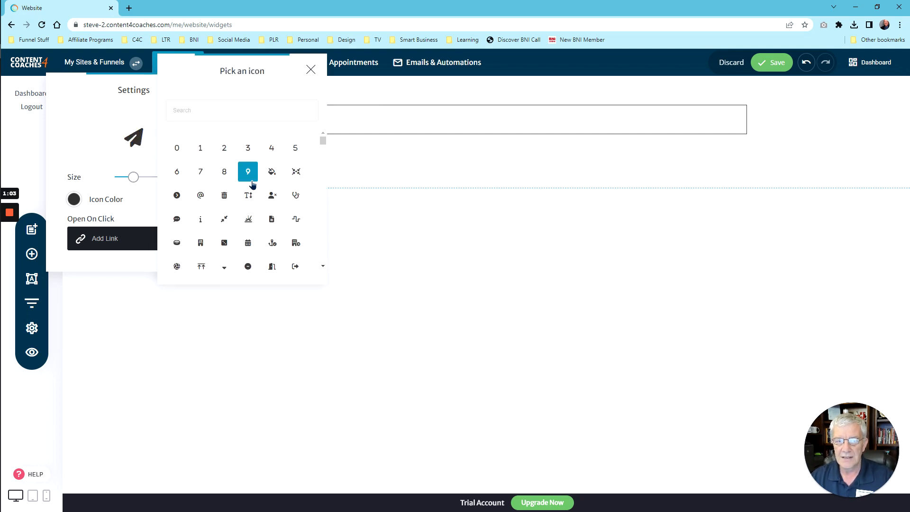
{"action": "scroll", "coordinate": [249, 176], "scroll_direction": "down", "scroll_amount": 5}
{"action": "scroll", "coordinate": [253, 185], "scroll_direction": "down", "scroll_amount": 8}
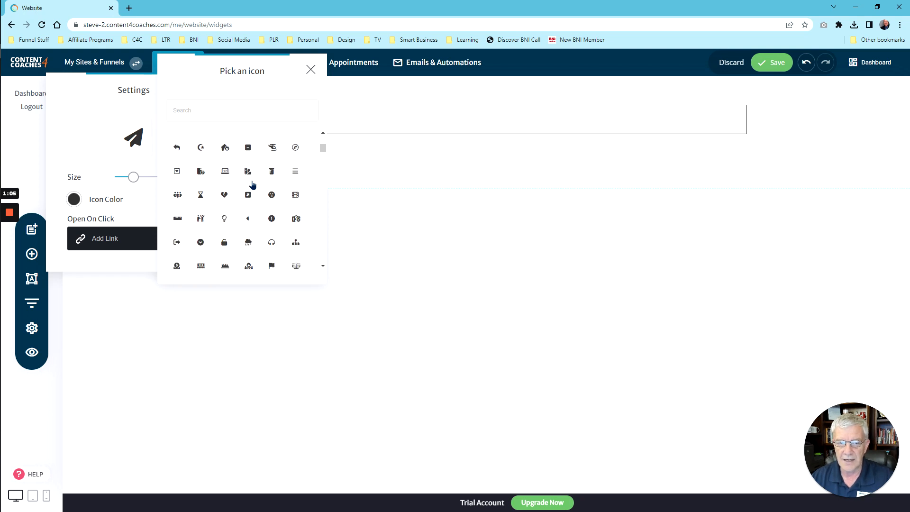
{"action": "scroll", "coordinate": [249, 187], "scroll_direction": "down", "scroll_amount": 8}
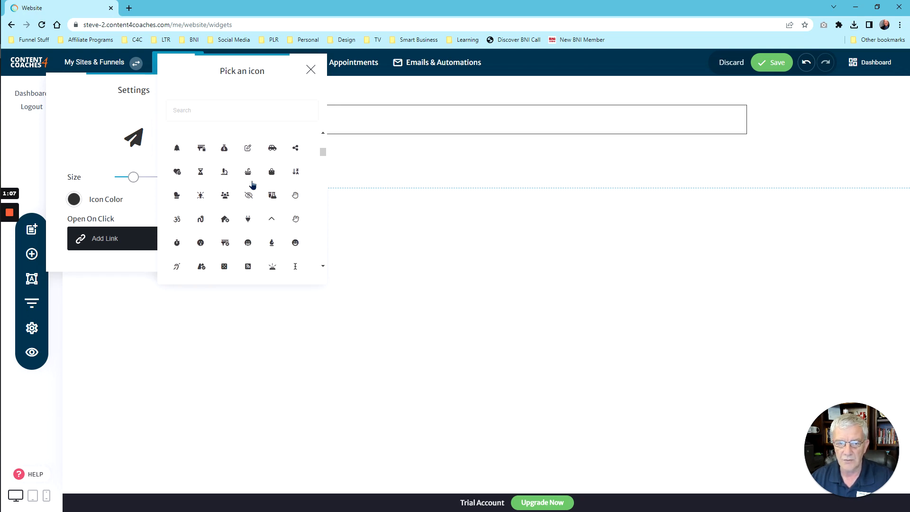
{"action": "scroll", "coordinate": [236, 193], "scroll_direction": "down", "scroll_amount": 2}
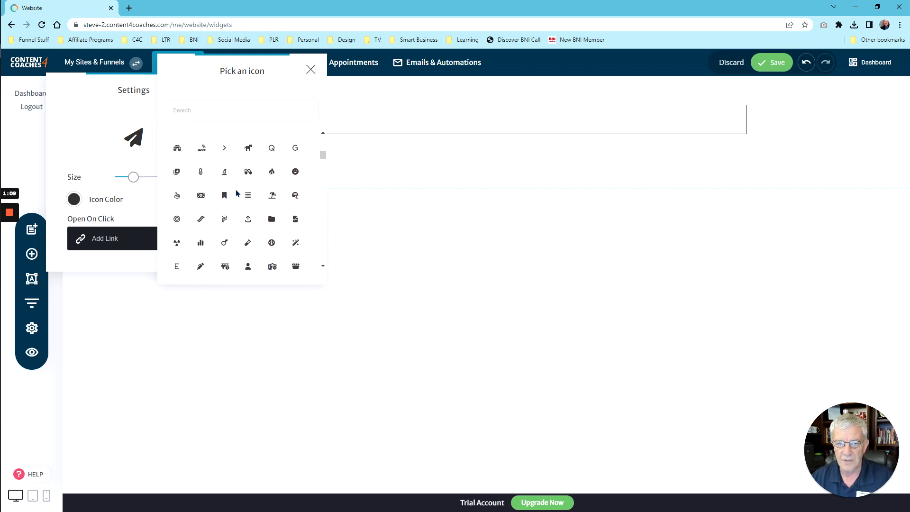
{"action": "scroll", "coordinate": [242, 194], "scroll_direction": "up", "scroll_amount": 4}
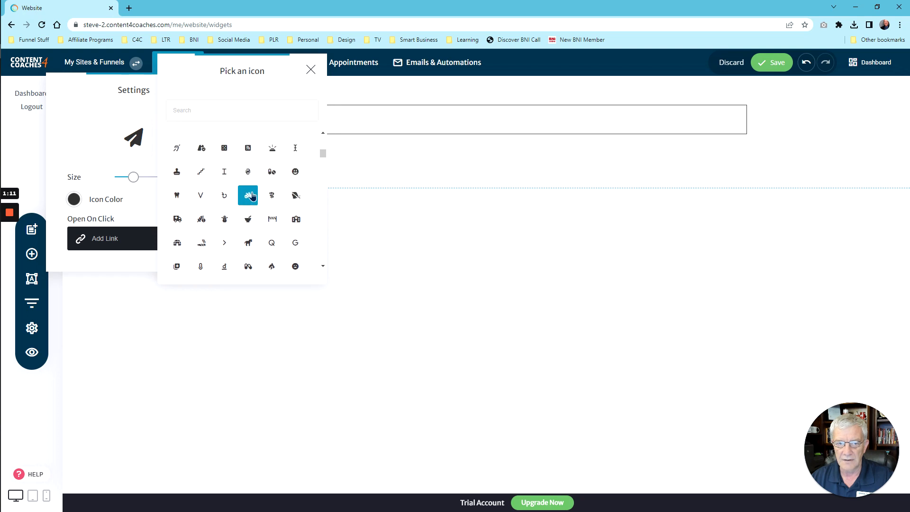
{"action": "scroll", "coordinate": [249, 189], "scroll_direction": "down", "scroll_amount": 2}
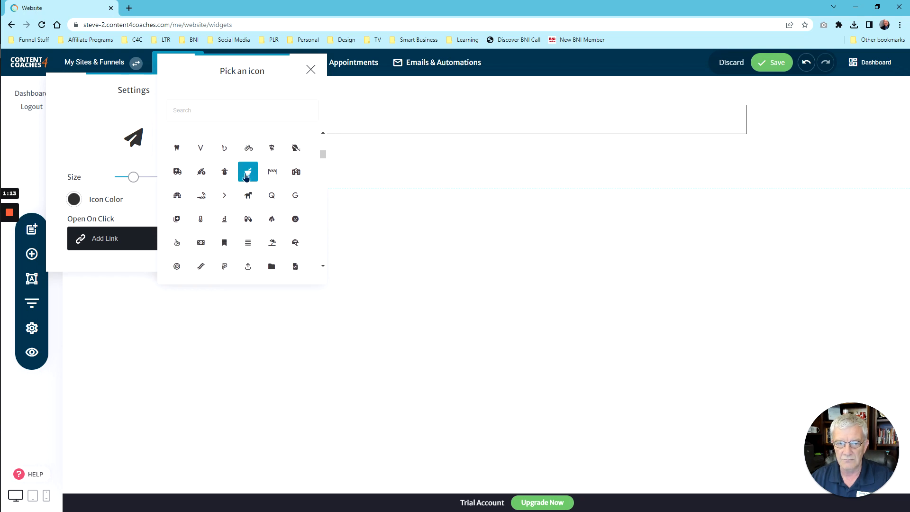
{"action": "scroll", "coordinate": [249, 185], "scroll_direction": "down", "scroll_amount": 5}
{"action": "scroll", "coordinate": [224, 189], "scroll_direction": "down", "scroll_amount": 2}
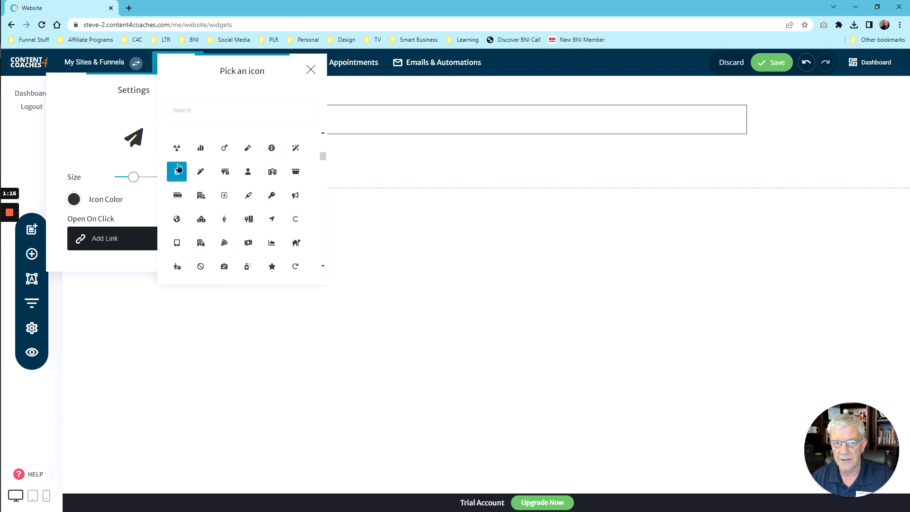
{"action": "scroll", "coordinate": [242, 214], "scroll_direction": "down", "scroll_amount": 2}
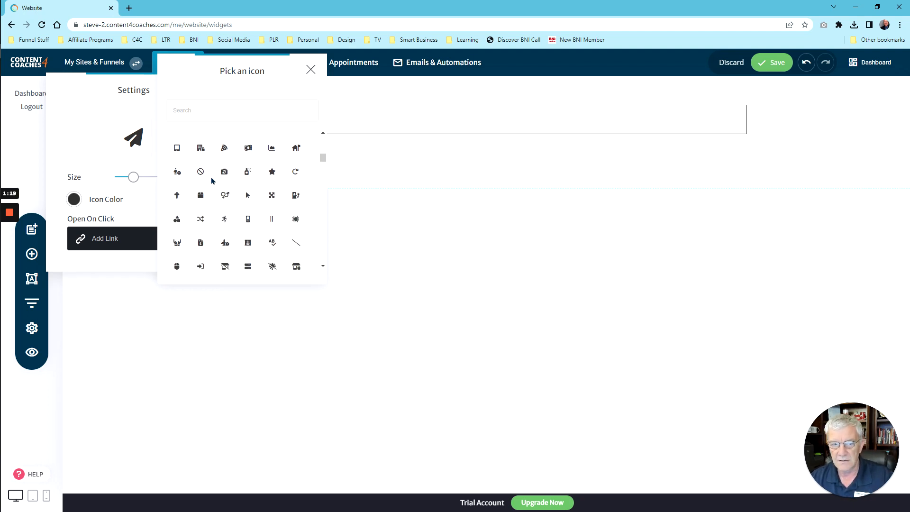
{"action": "scroll", "coordinate": [249, 189], "scroll_direction": "down", "scroll_amount": 2}
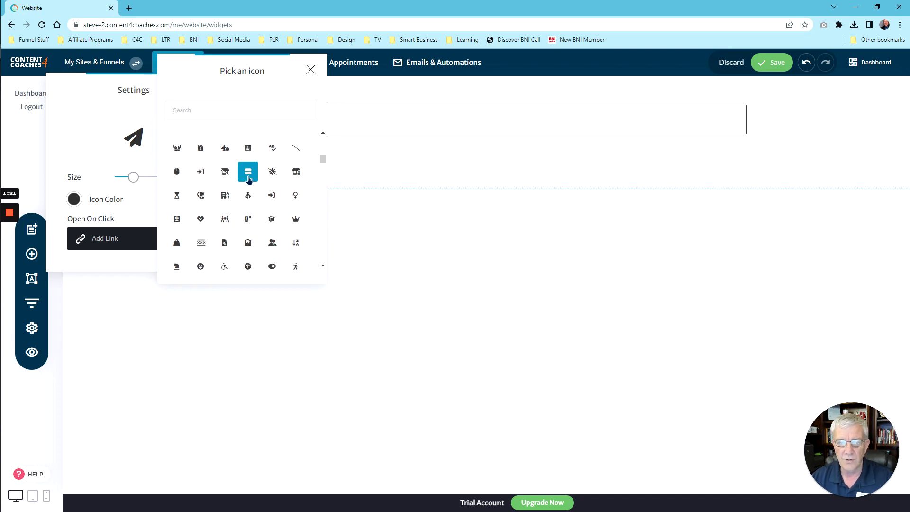
{"action": "scroll", "coordinate": [237, 189], "scroll_direction": "down", "scroll_amount": 2}
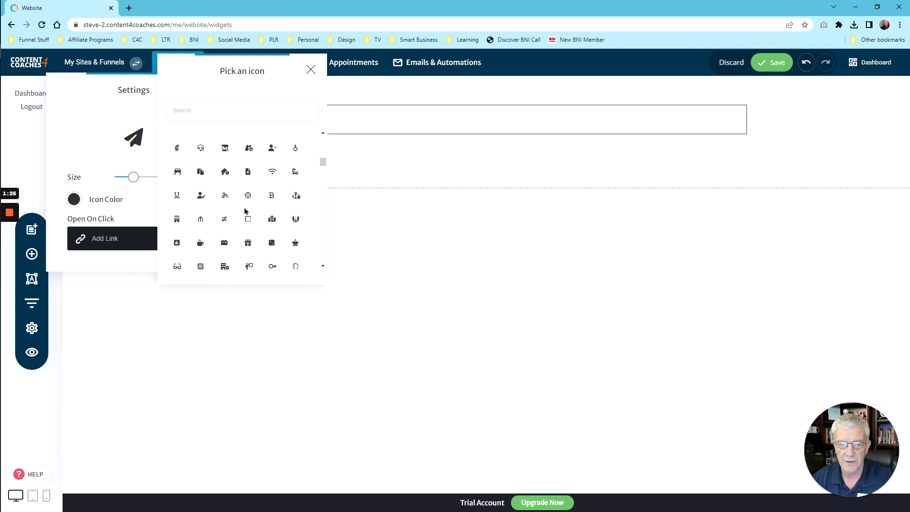
{"action": "scroll", "coordinate": [245, 211], "scroll_direction": "up", "scroll_amount": 4}
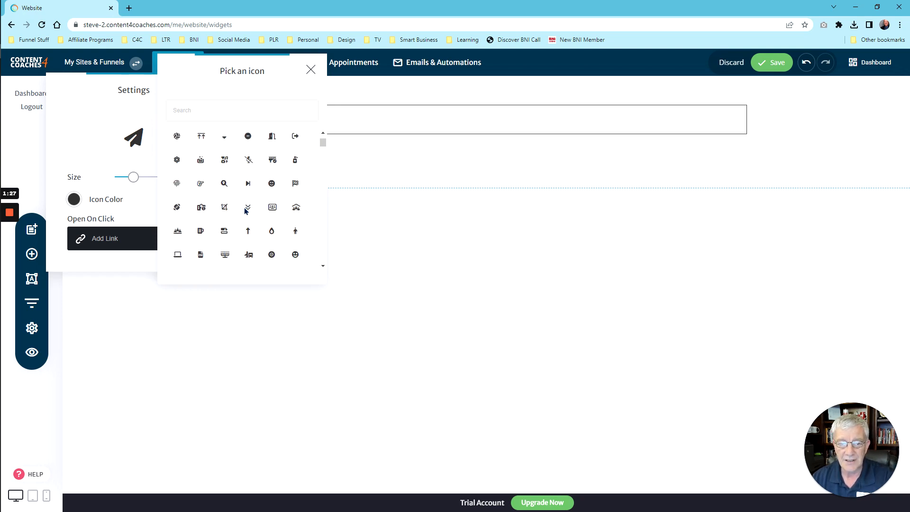
{"action": "scroll", "coordinate": [245, 211], "scroll_direction": "up", "scroll_amount": 3}
Step: Find the icons matching "check", choose the outlined square checkmark, and enlarge the icon to 84px
{"action": "left_click", "coordinate": [216, 113]}
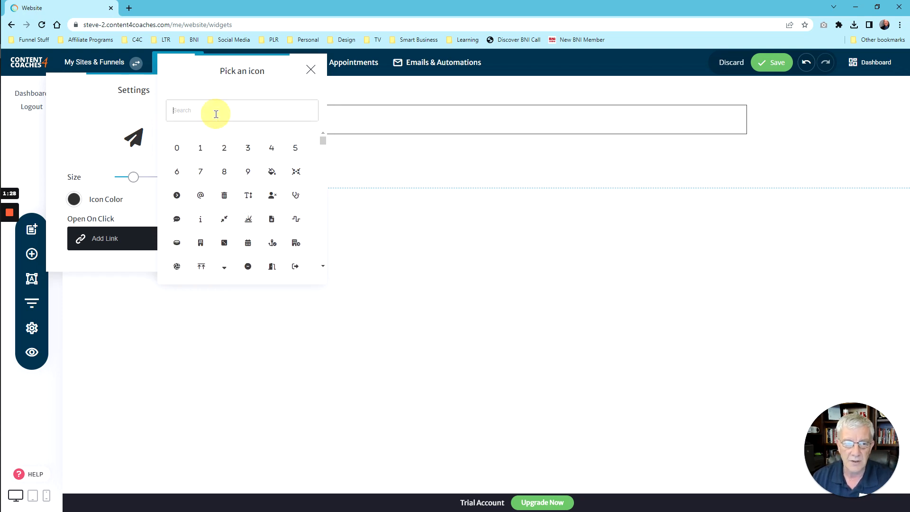
{"action": "type", "text": "check"}
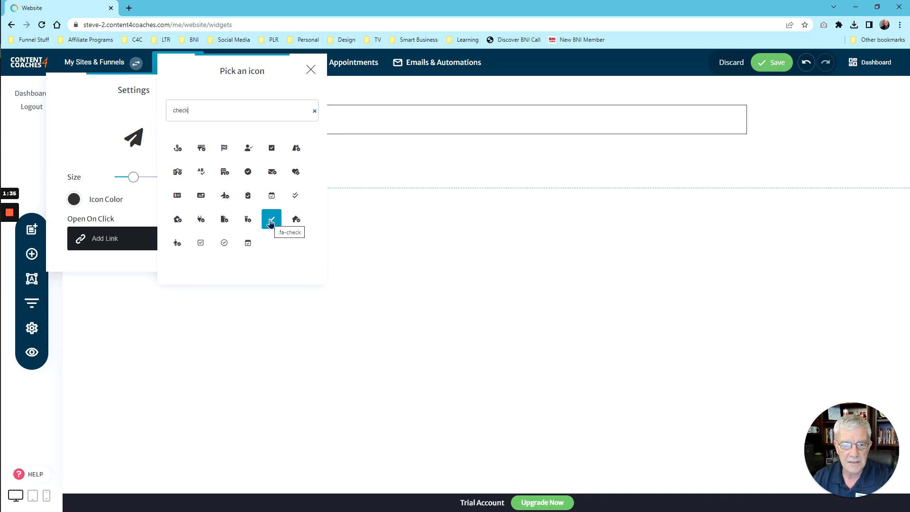
{"action": "left_click", "coordinate": [200, 241]}
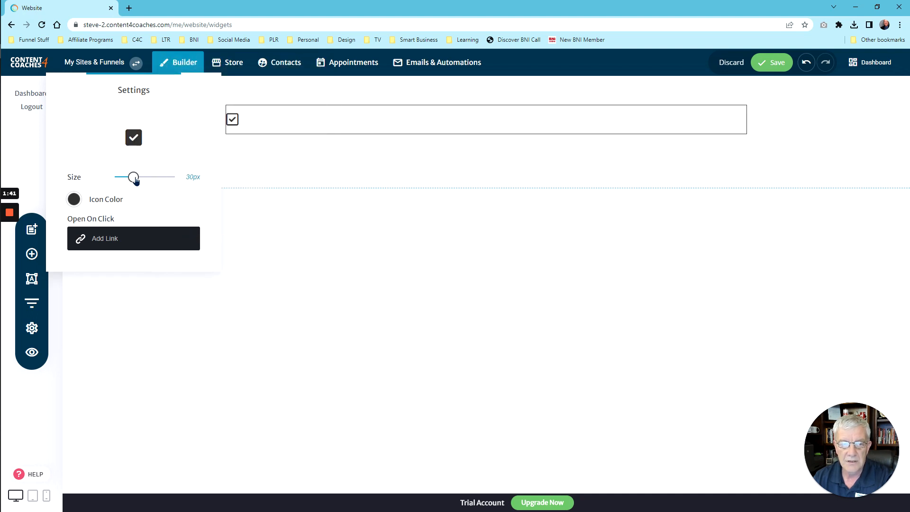
{"action": "left_click_drag", "start_coordinate": [134, 179], "coordinate": [183, 185]}
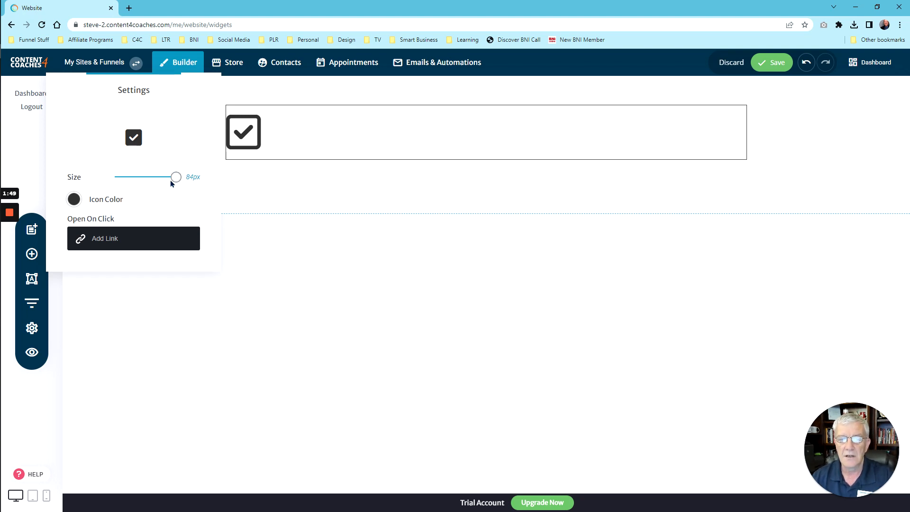
{"action": "left_click_drag", "start_coordinate": [170, 180], "coordinate": [202, 190]}
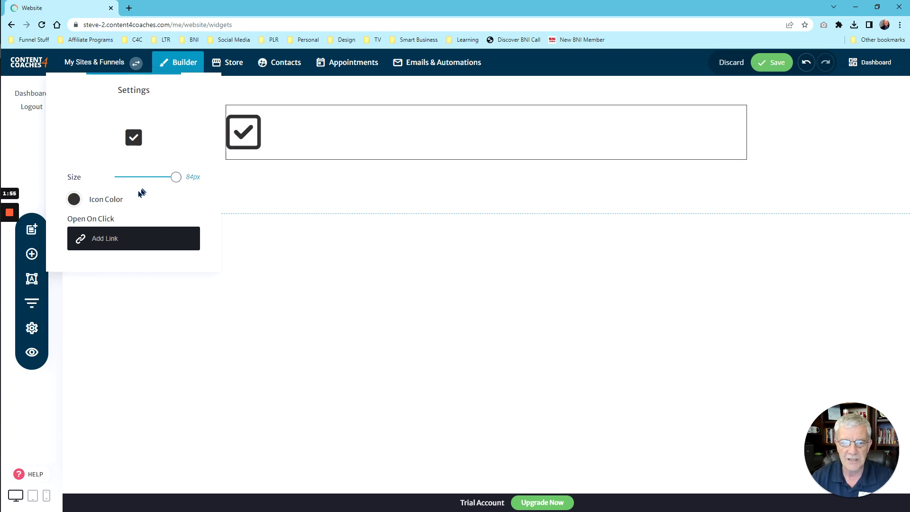
Step: Set the checkmark icon's color to the dark navy global color 222956, trying the light blue one in between, and close its settings
{"action": "left_click", "coordinate": [76, 198]}
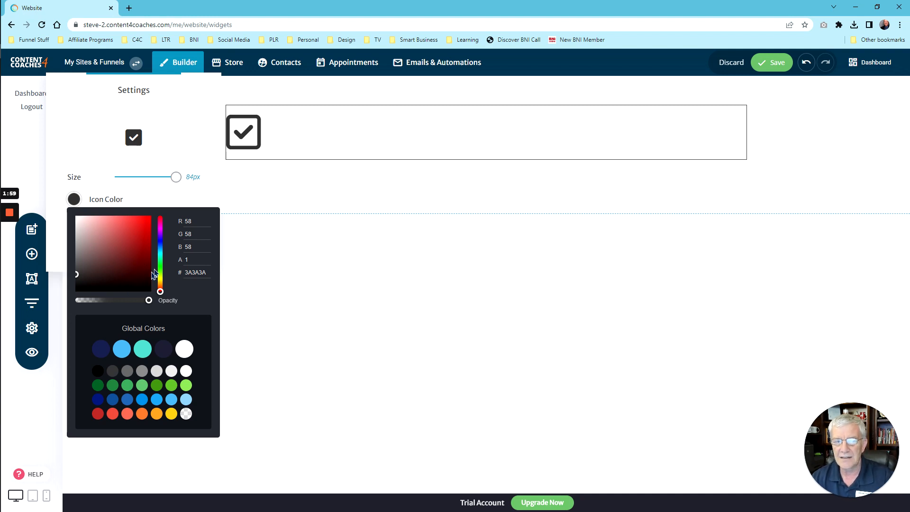
{"action": "left_click", "coordinate": [101, 349]}
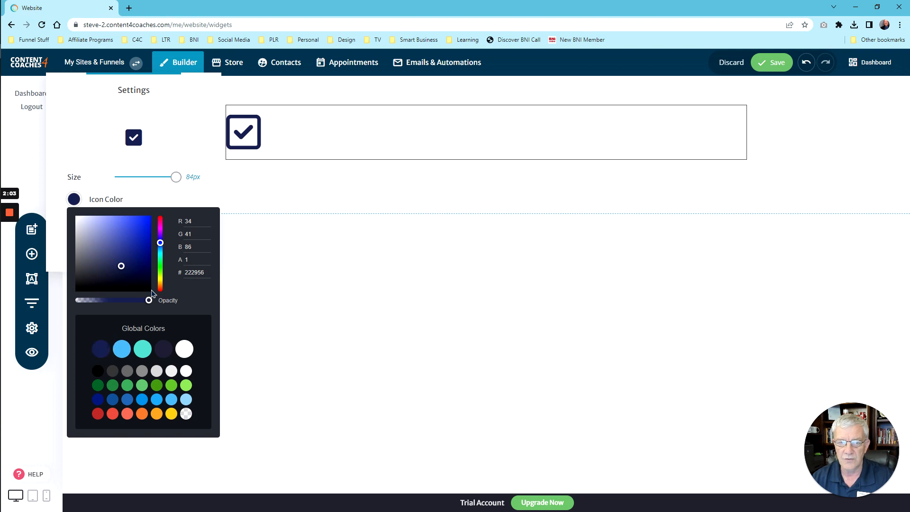
{"action": "left_click", "coordinate": [122, 349]}
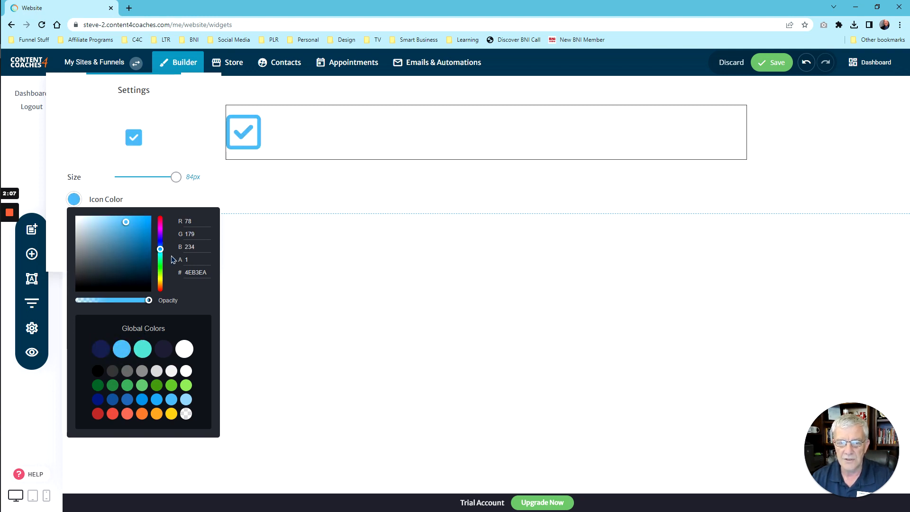
{"action": "left_click", "coordinate": [100, 349]}
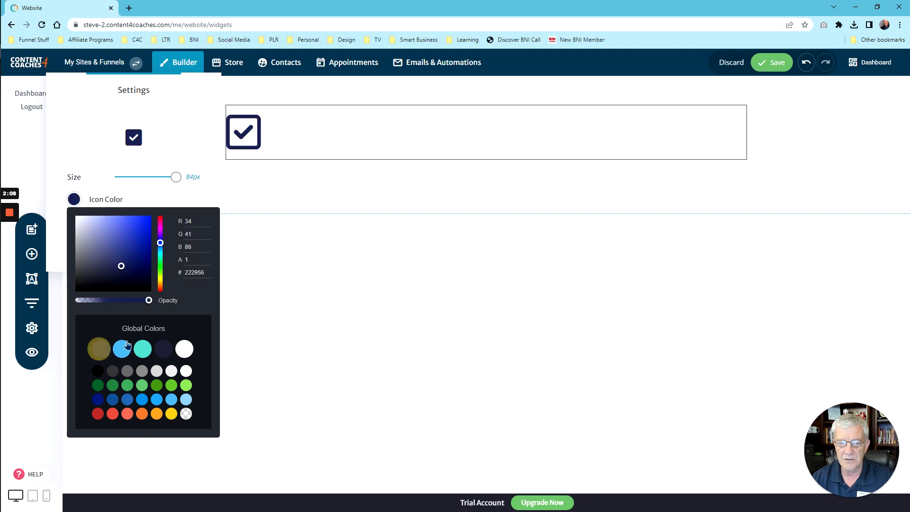
{"action": "left_click", "coordinate": [157, 199]}
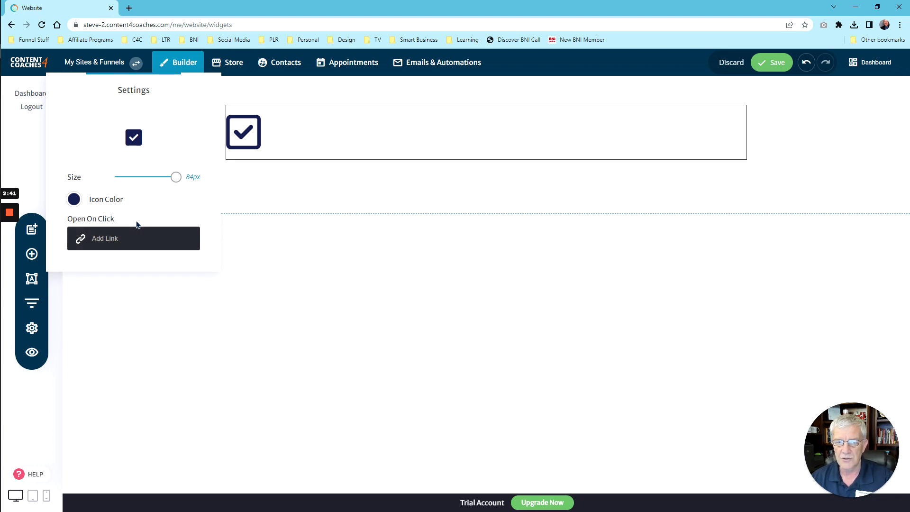
{"action": "left_click", "coordinate": [311, 197]}
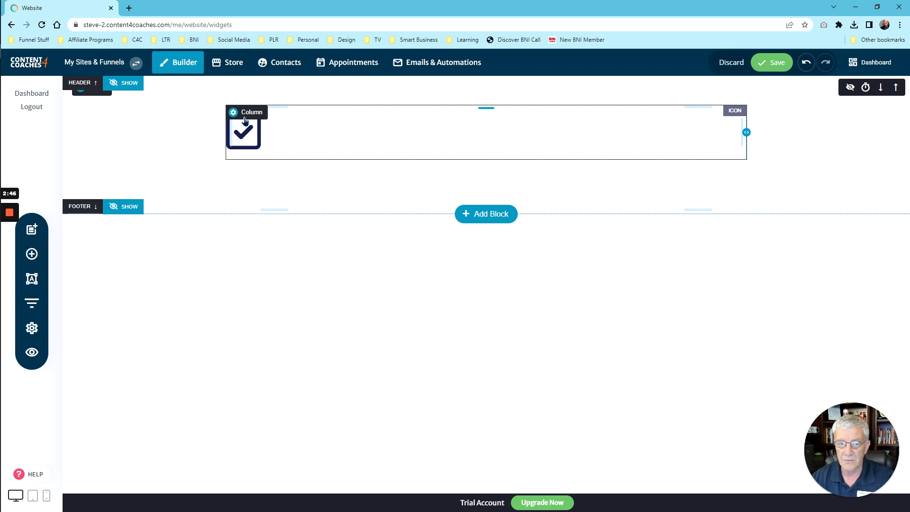
Step: Inspect the checkmark icon's settings and the link types it can open, such as page, store, file or email
{"action": "left_click", "coordinate": [242, 132]}
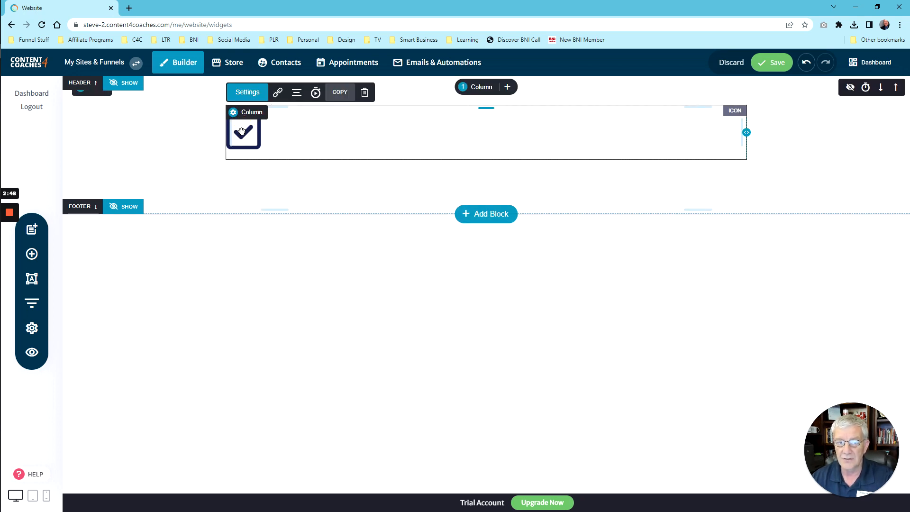
{"action": "left_click", "coordinate": [247, 92]}
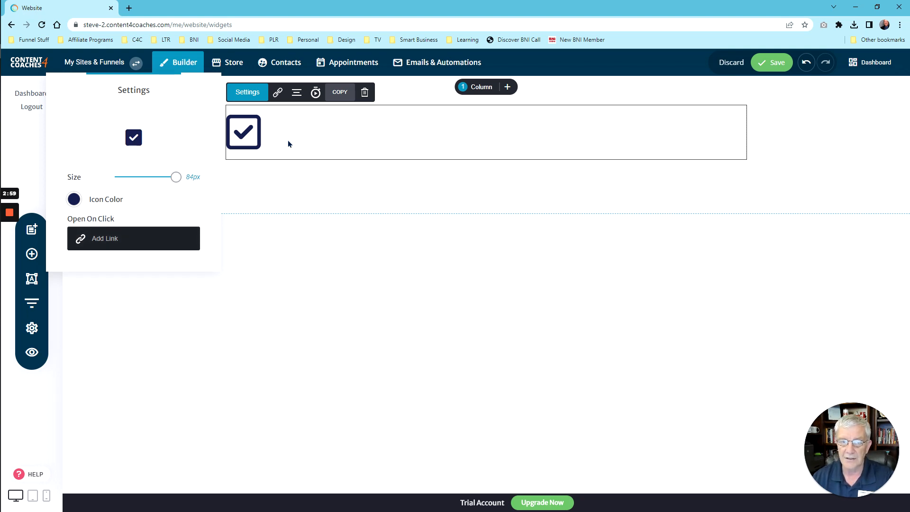
{"action": "left_click", "coordinate": [261, 100]}
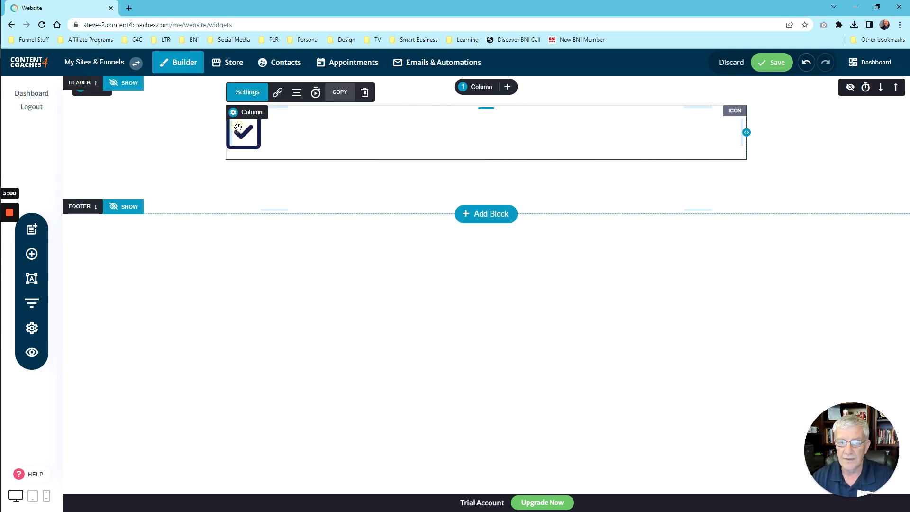
{"action": "left_click", "coordinate": [278, 93]}
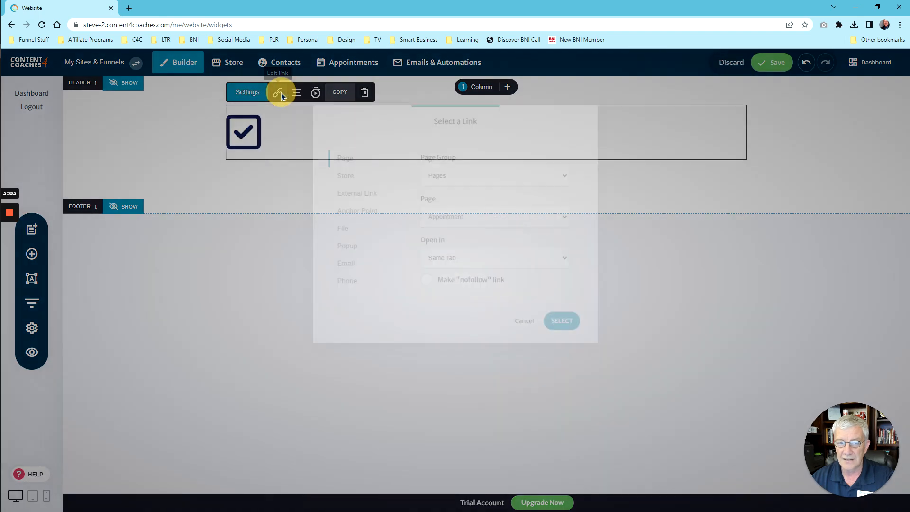
{"action": "left_click", "coordinate": [526, 329]}
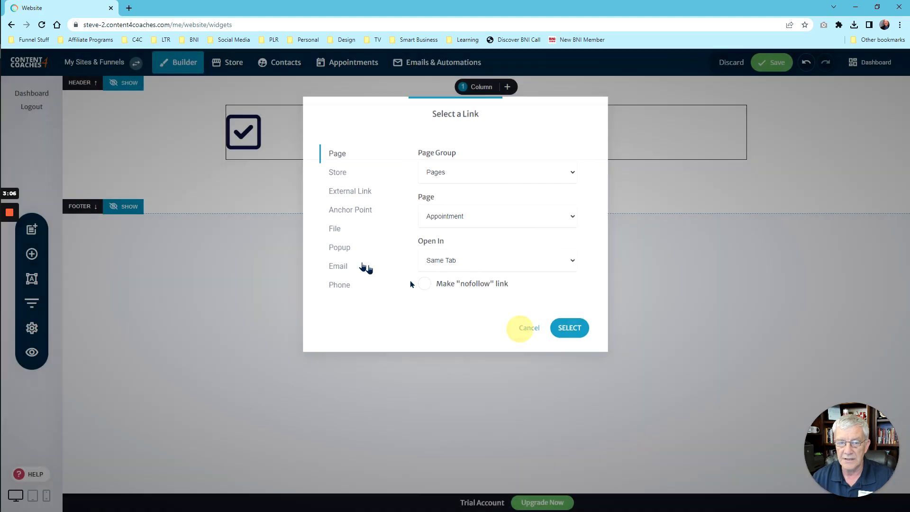
Step: Align the checkmark icon to the center of its column
{"action": "left_click", "coordinate": [252, 136]}
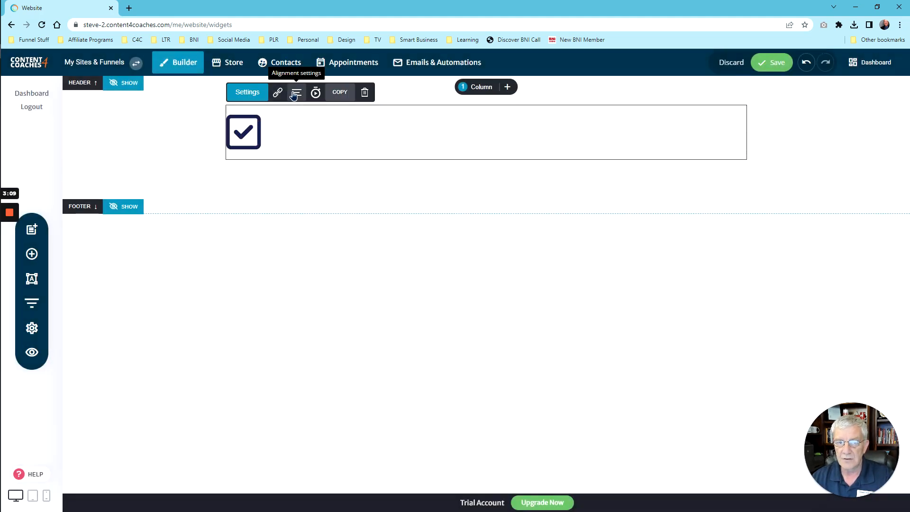
{"action": "left_click", "coordinate": [295, 92]}
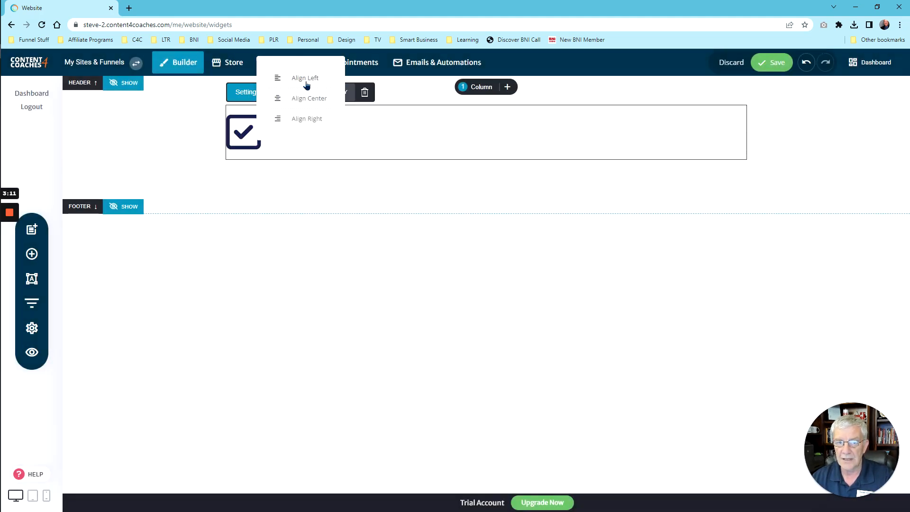
{"action": "left_click", "coordinate": [305, 102]}
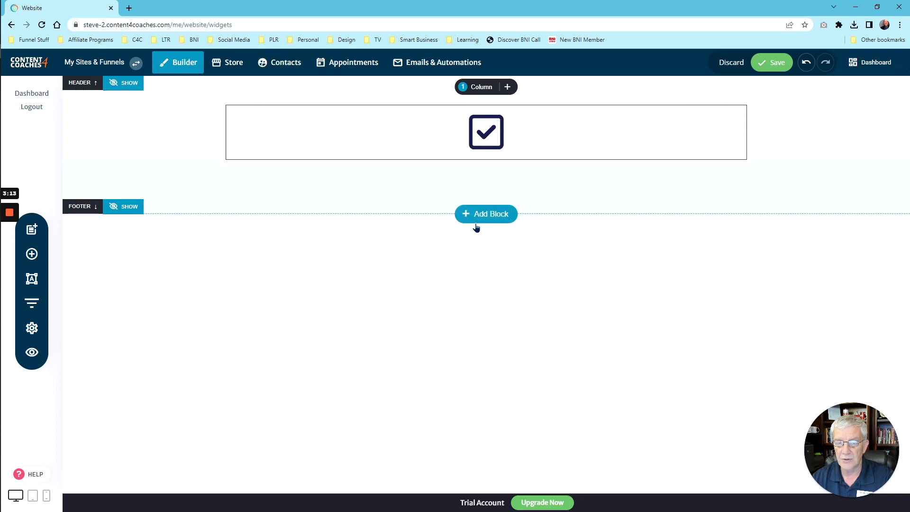
Step: Copy the centered icon and check the copied element's save and delete options among the saved blocks and elements
{"action": "left_click", "coordinate": [484, 136]}
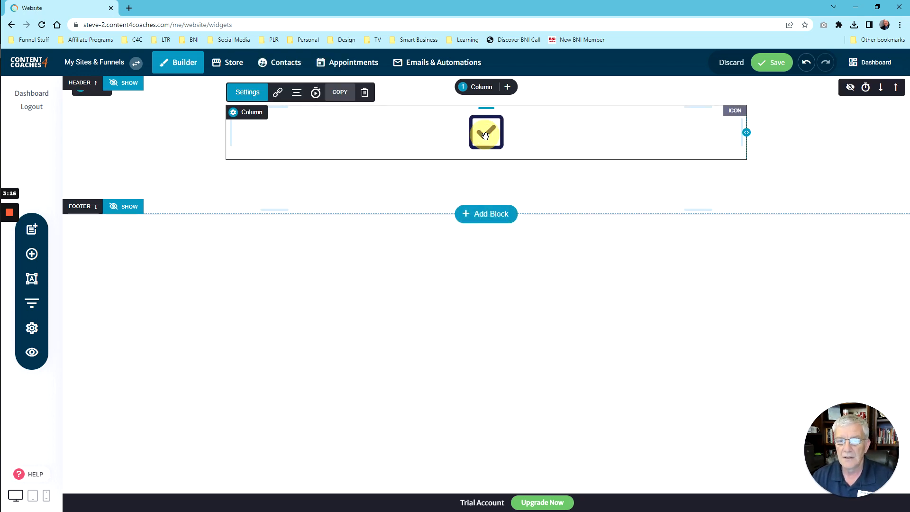
{"action": "left_click", "coordinate": [331, 95]}
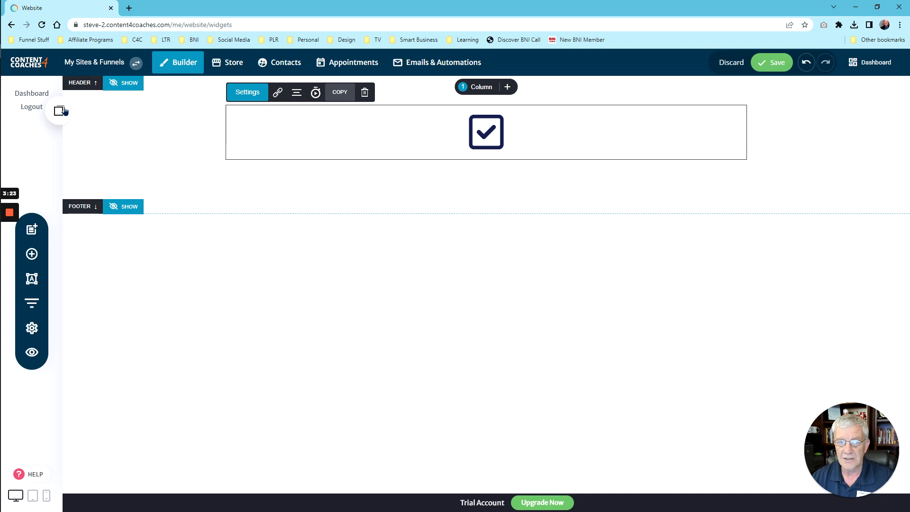
{"action": "left_click", "coordinate": [60, 111]}
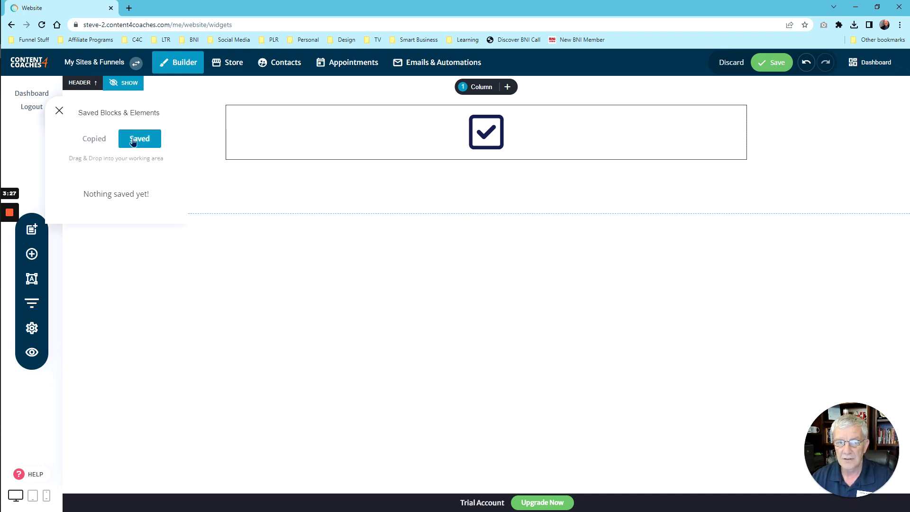
{"action": "left_click", "coordinate": [104, 141]}
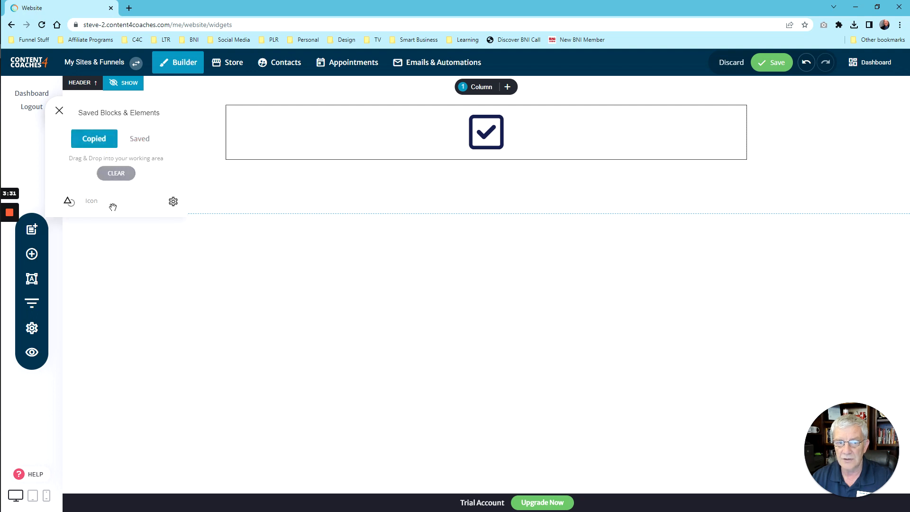
{"action": "left_click", "coordinate": [173, 202]}
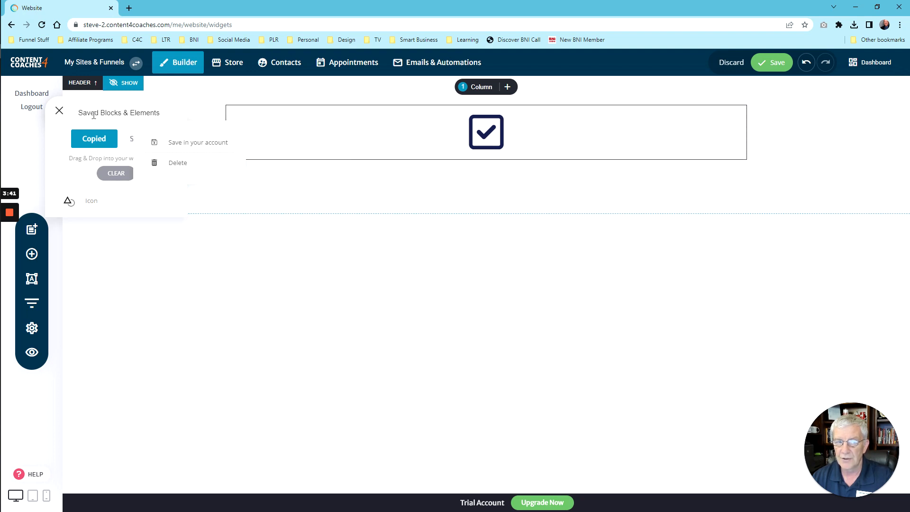
{"action": "left_click", "coordinate": [314, 125]}
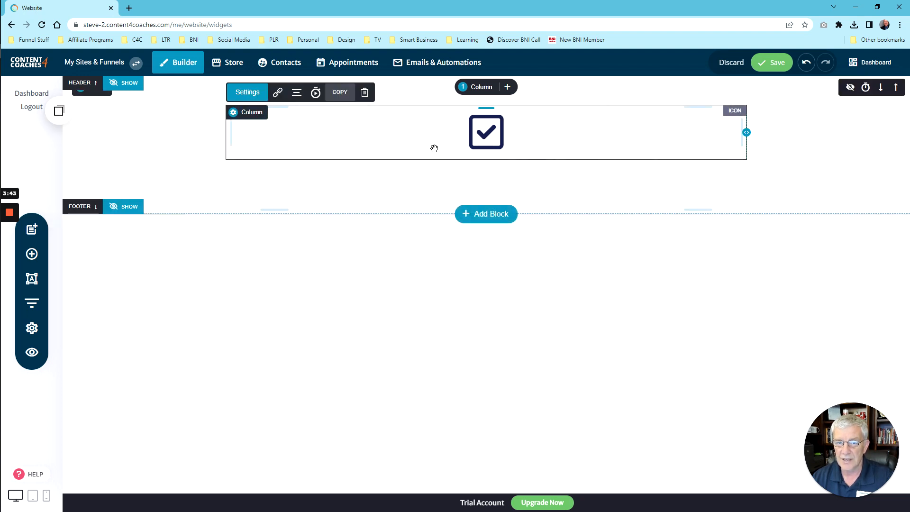